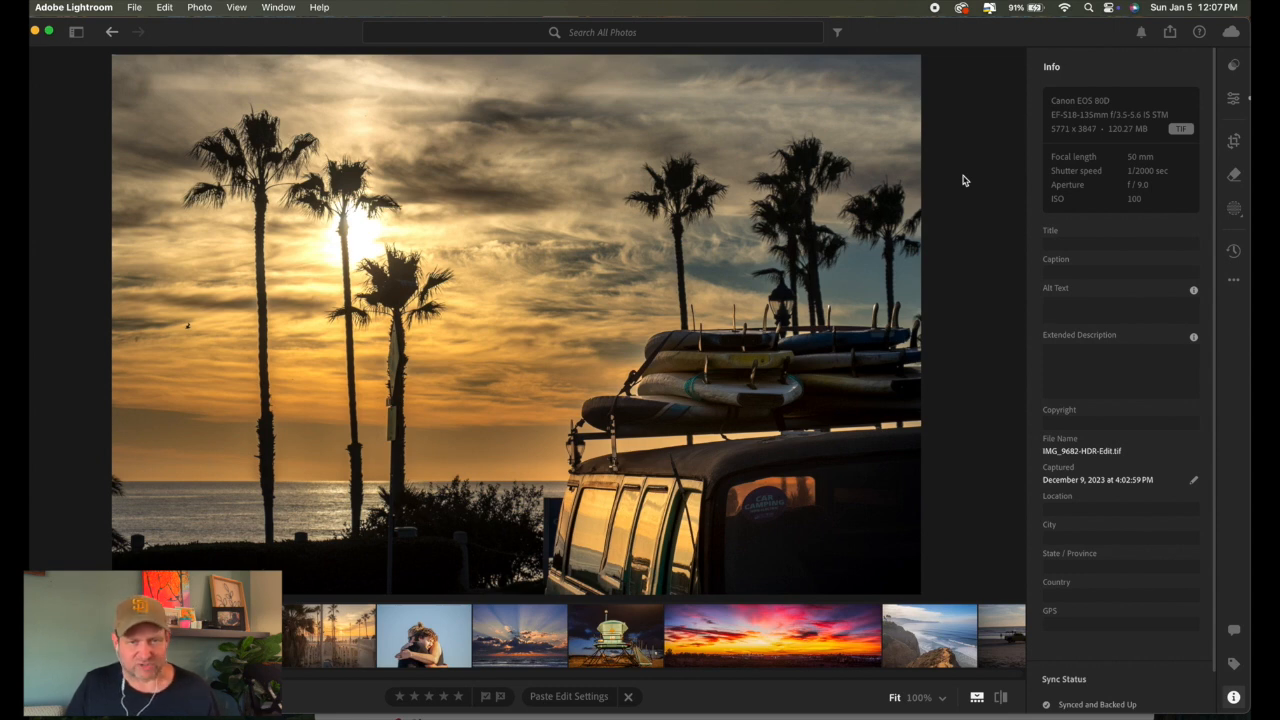
Examine the backlit palm fronds around the sun at 100% for edge fringing and halos.
left_click(376, 204)
left_click_drag(165, 215, 547, 333)
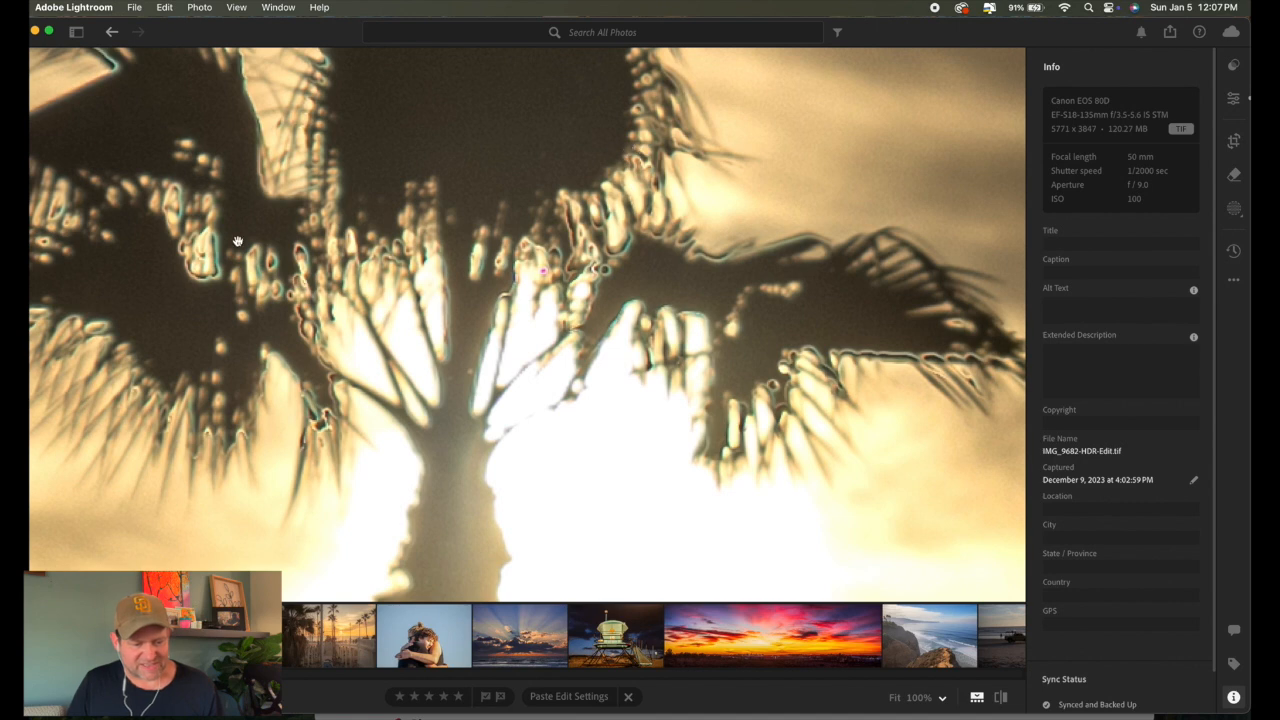
left_click_drag(303, 198, 417, 199)
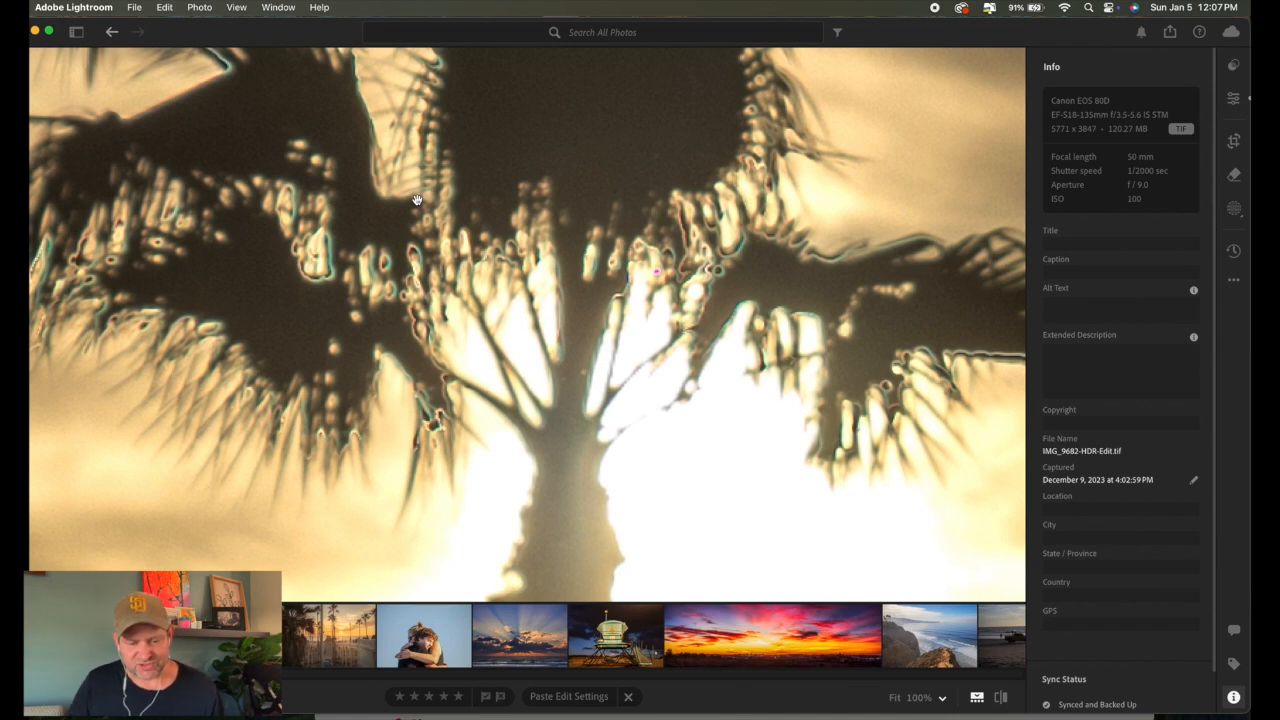
left_click_drag(324, 225, 388, 217)
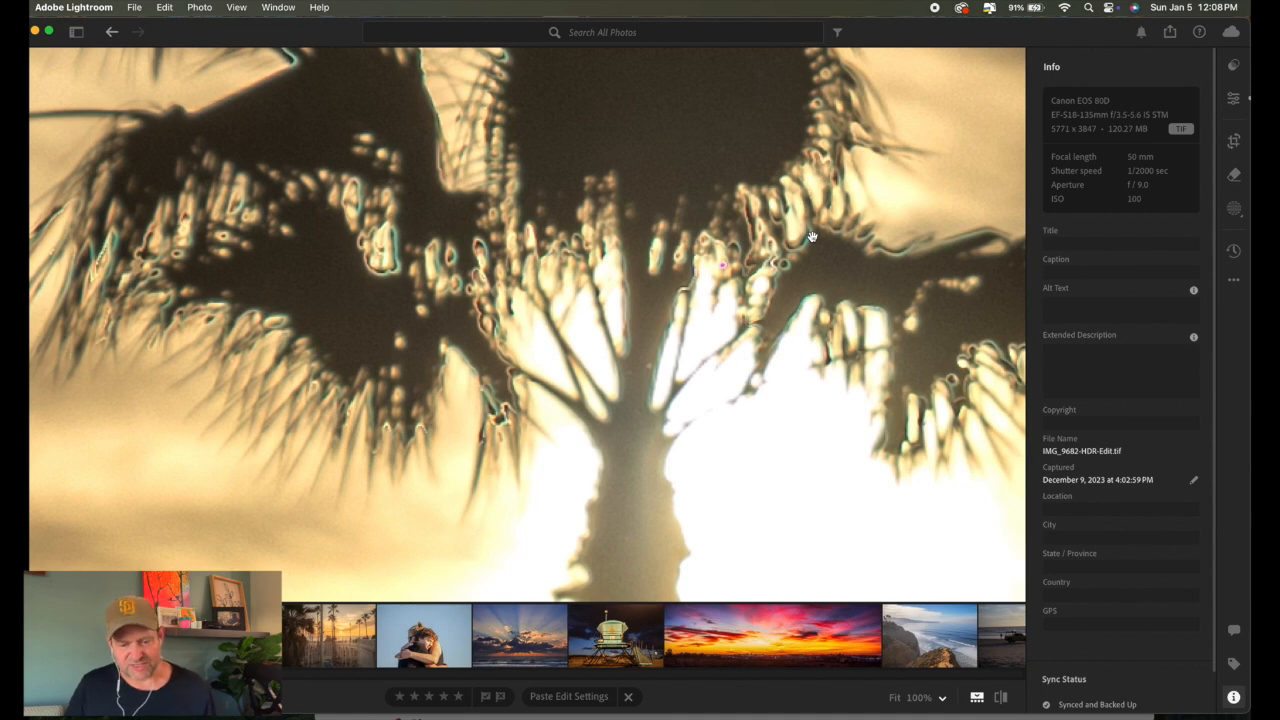
left_click_drag(798, 241, 668, 282)
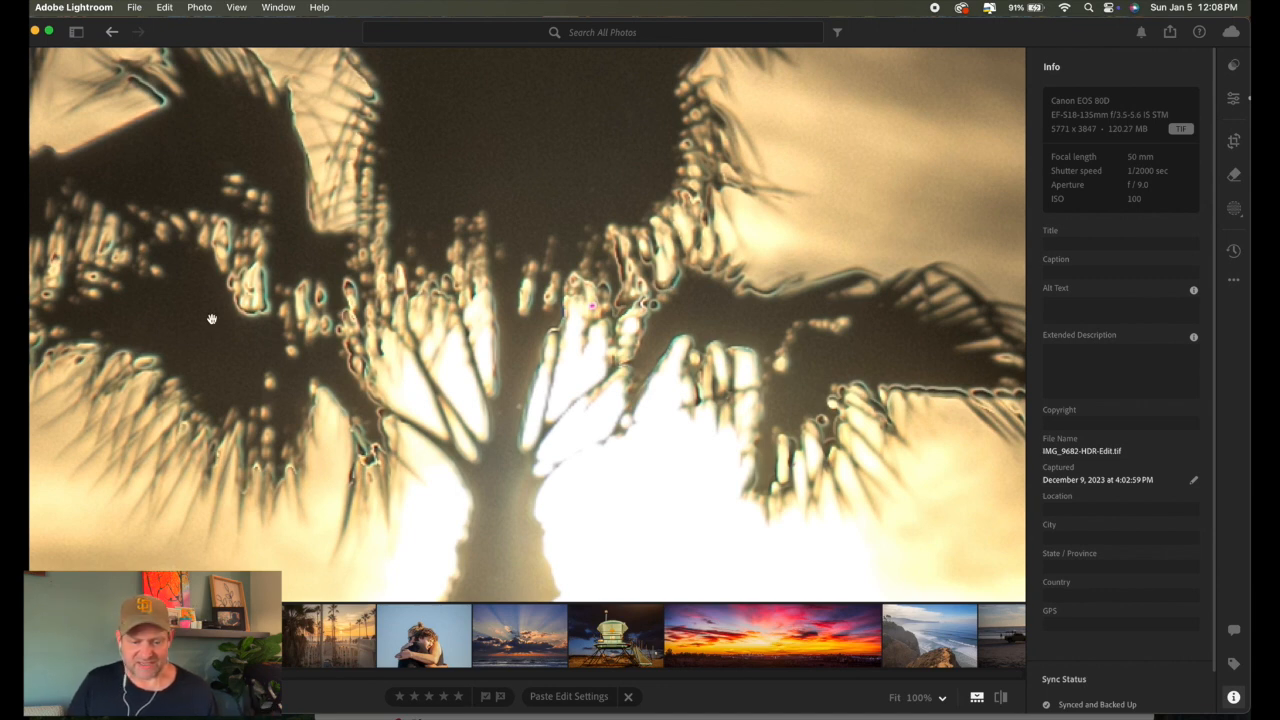
left_click_drag(872, 324, 739, 263)
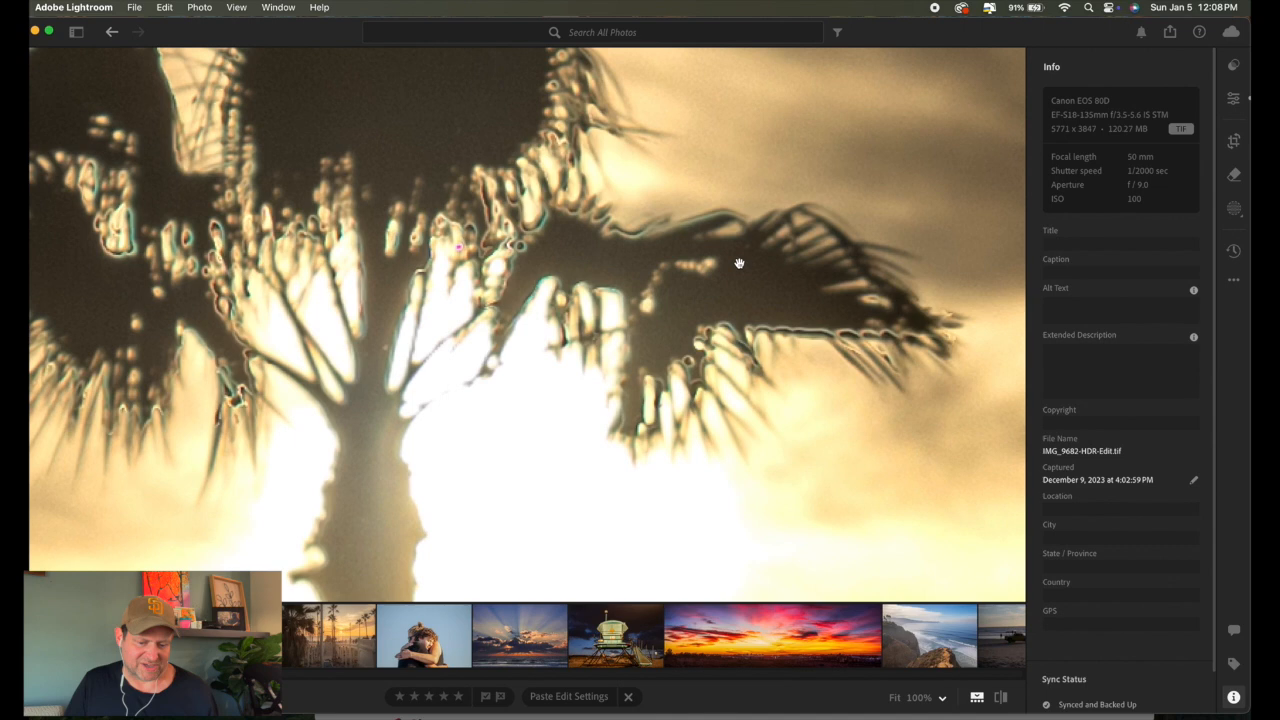
left_click_drag(450, 300, 733, 272)
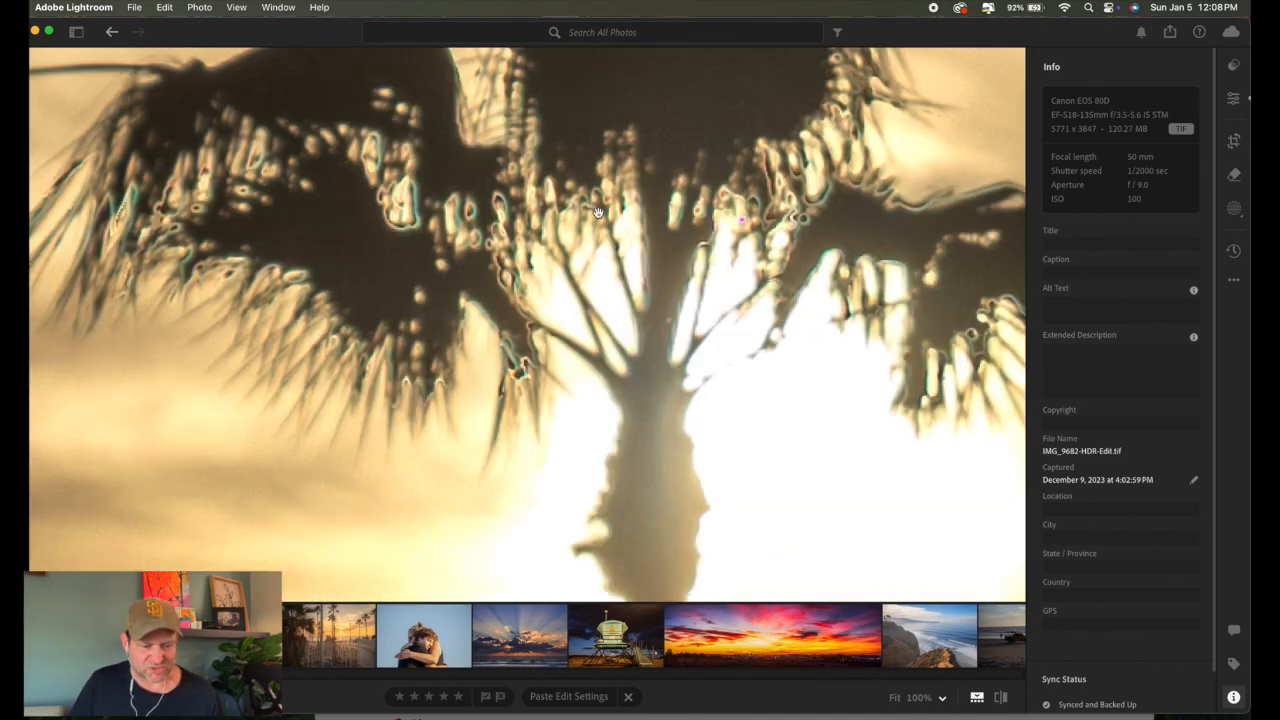
left_click_drag(879, 232, 655, 210)
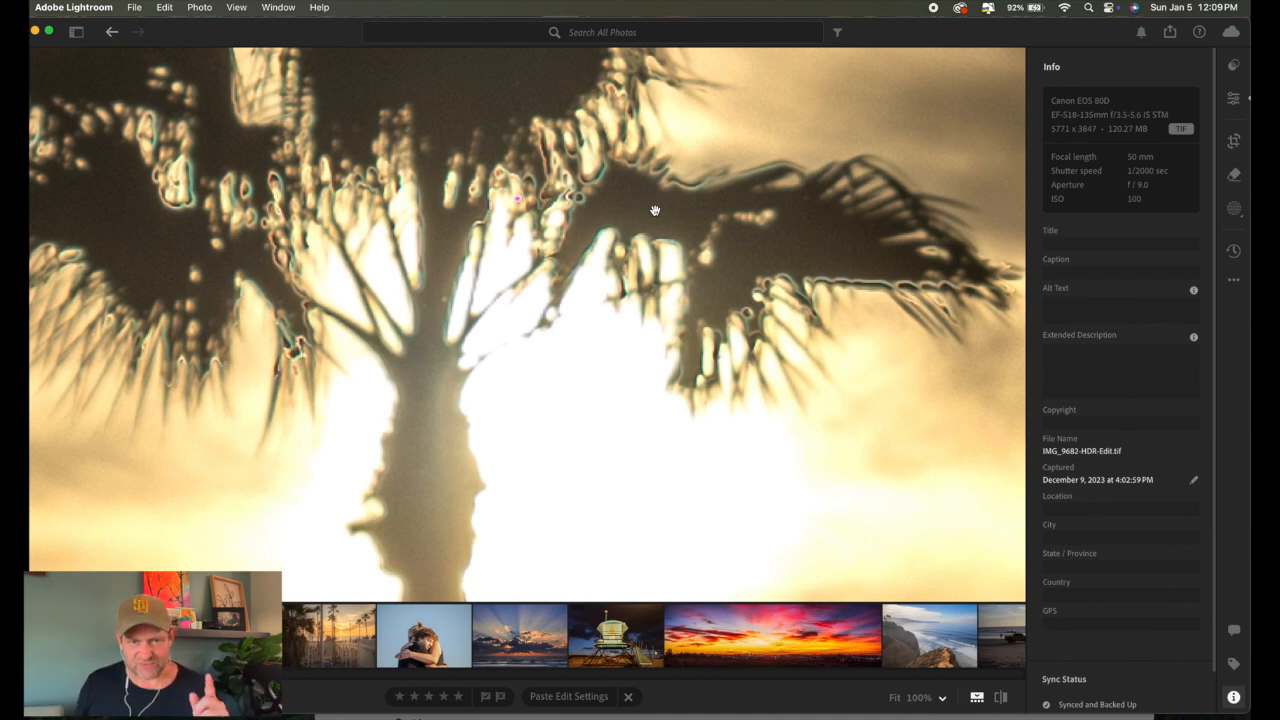
Bring up the Lens Blur settings for the theatre marquee photo and dismiss the AI settings update notice.
key("Right")
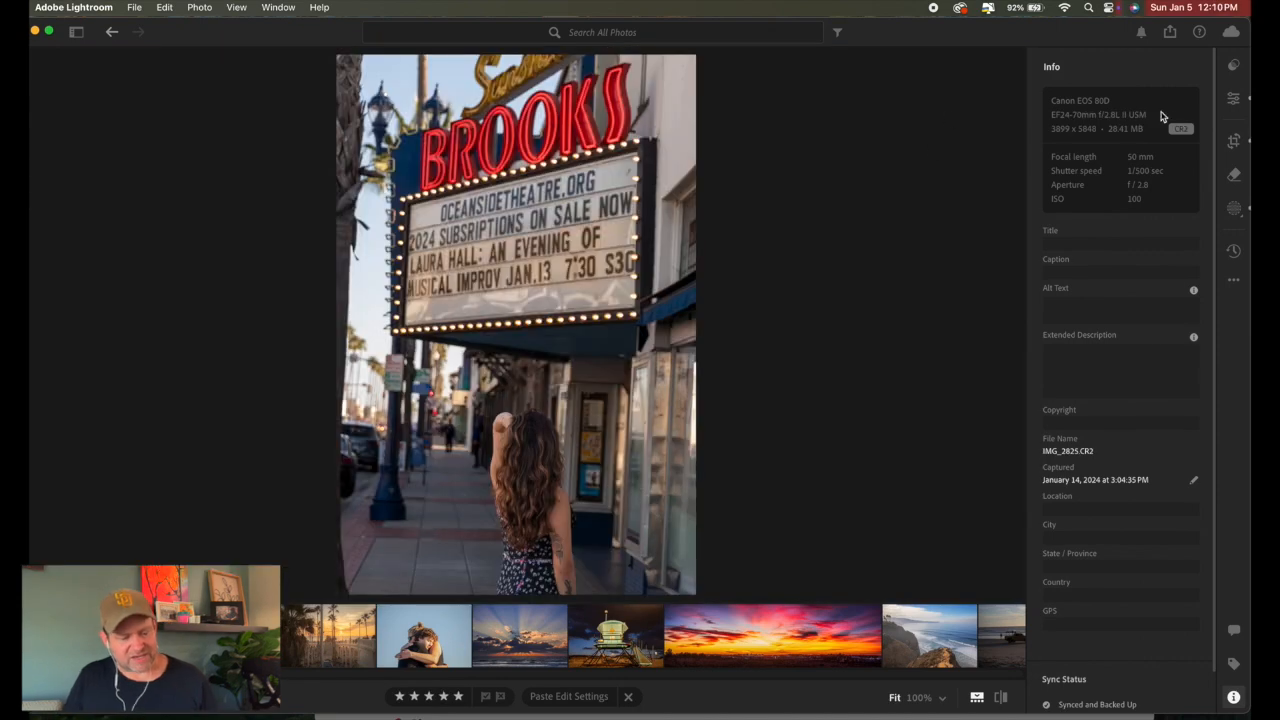
left_click(1233, 98)
scroll(1107, 423, "down", 15)
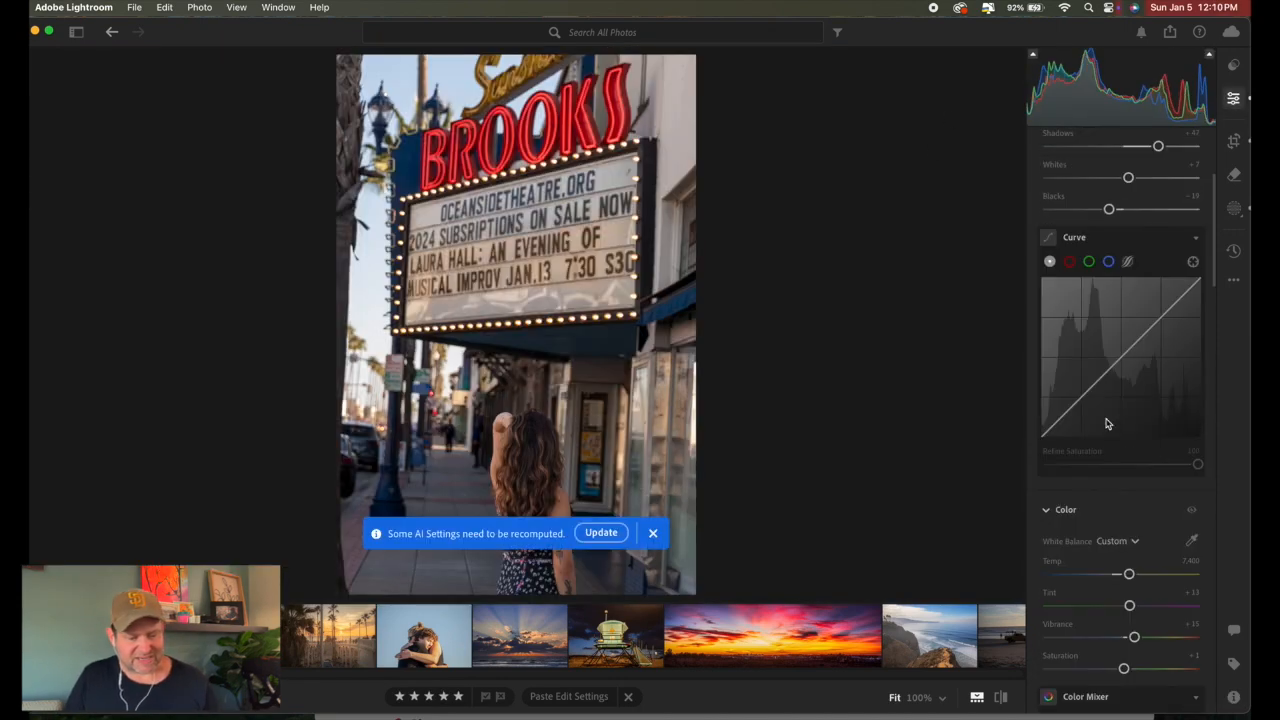
scroll(1107, 423, "down", 10)
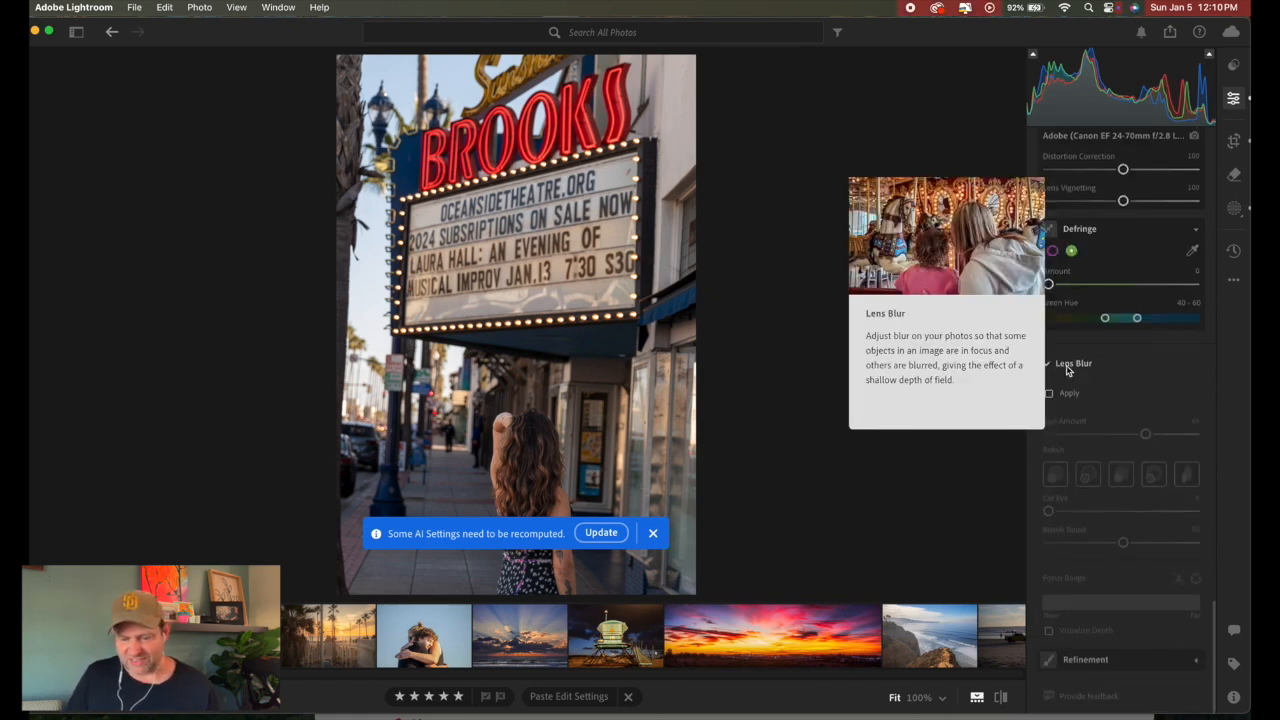
left_click(653, 533)
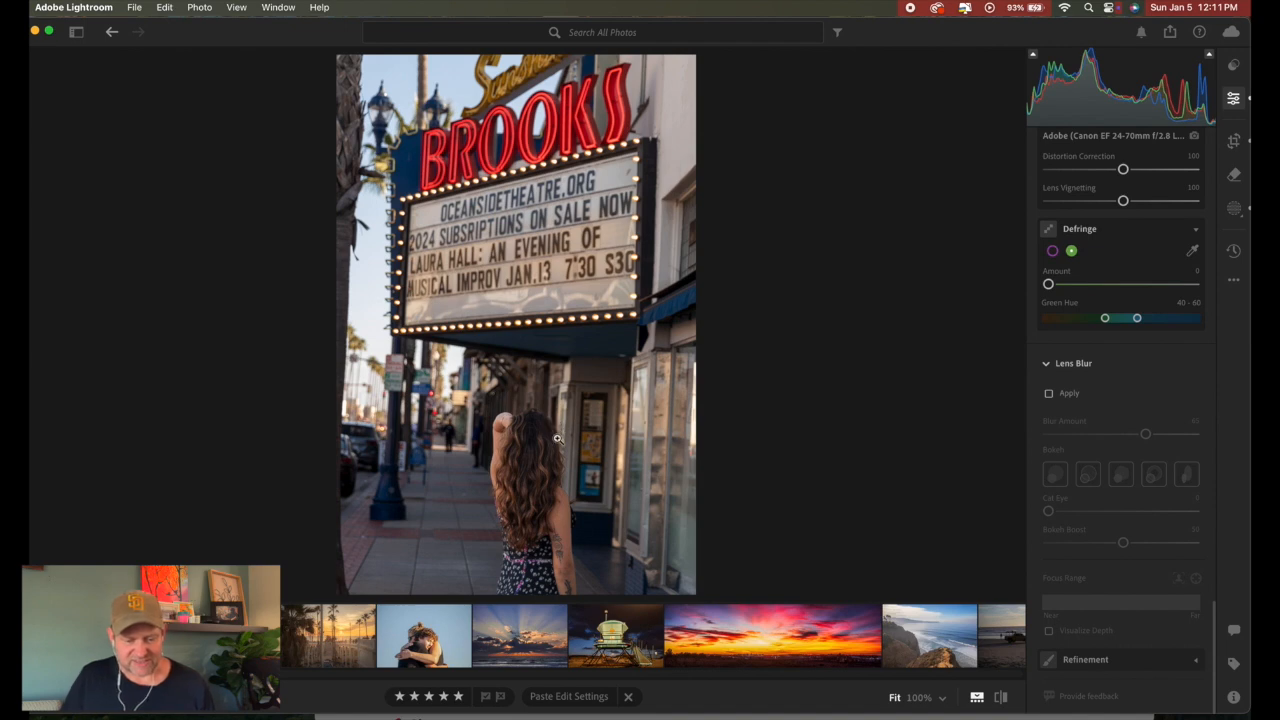
Apply Lens Blur to the marquee photo while viewing the edge of the woman's hair at 100%.
left_click(558, 440)
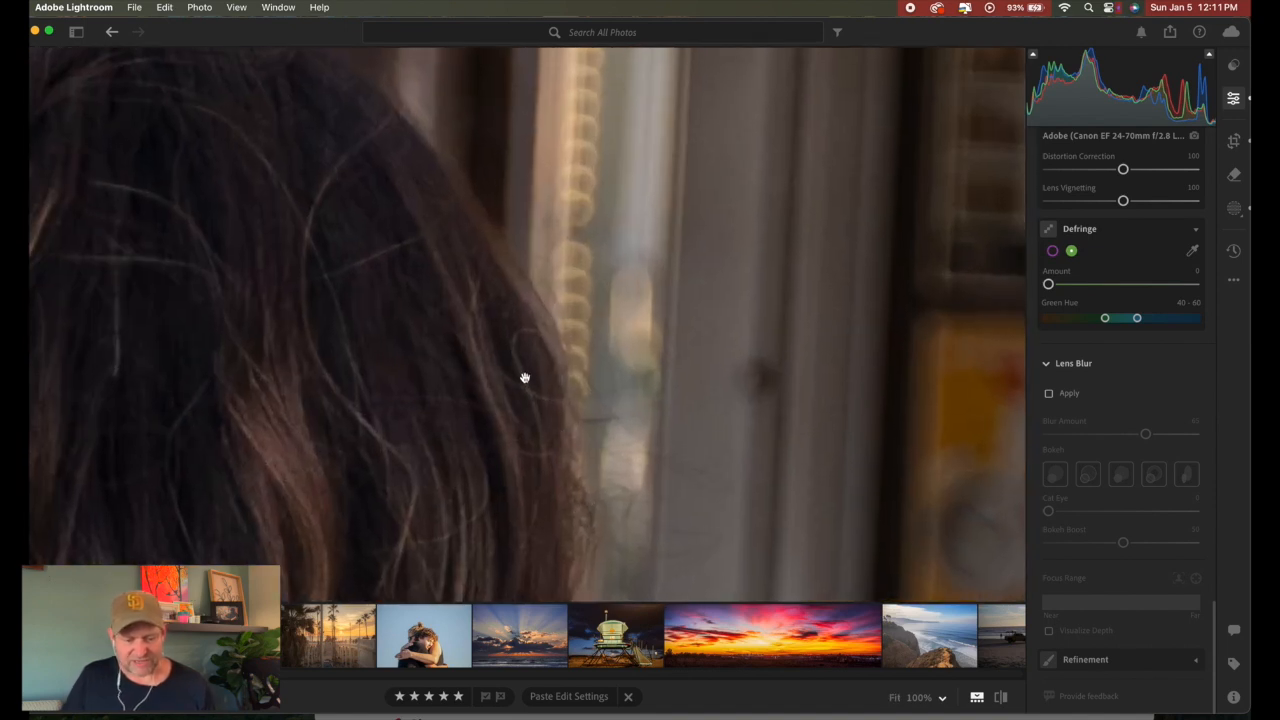
left_click_drag(523, 377, 477, 251)
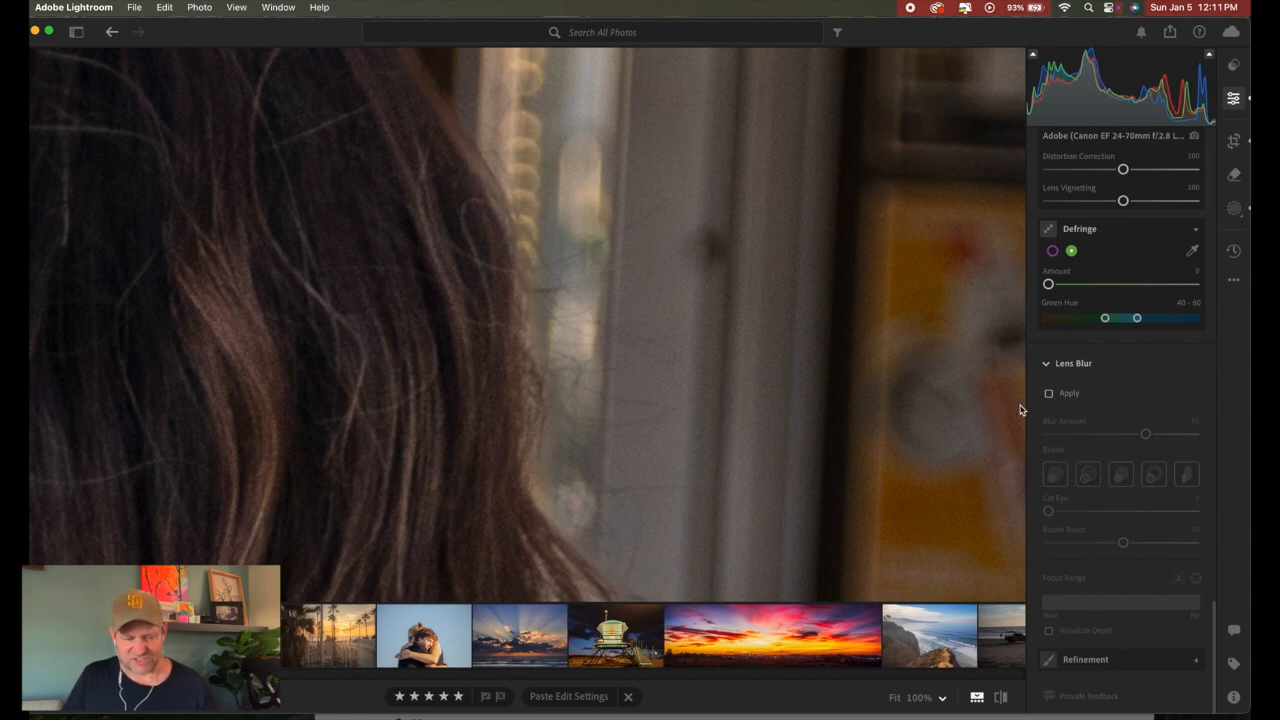
left_click(1049, 394)
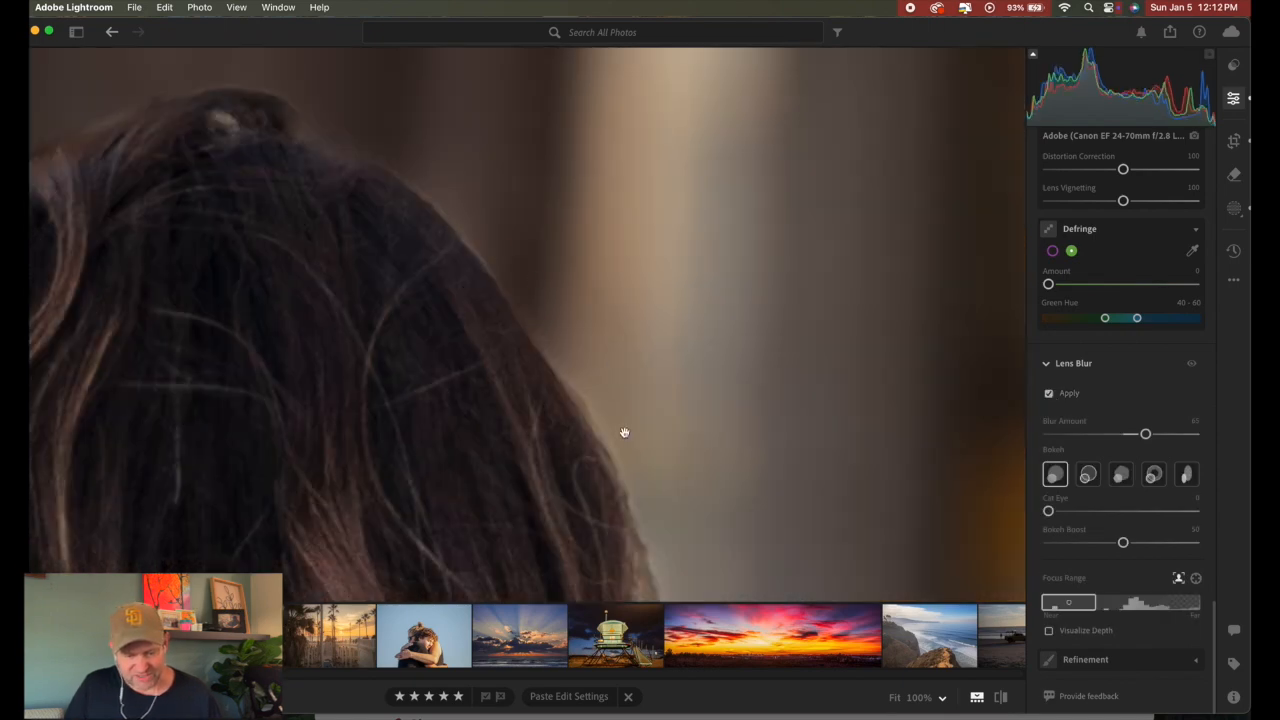
Inspect the blur along the woman's hair edge, try a blur amount of 28, and set it to 91.
left_click_drag(624, 434, 563, 317)
left_click_drag(611, 397, 533, 170)
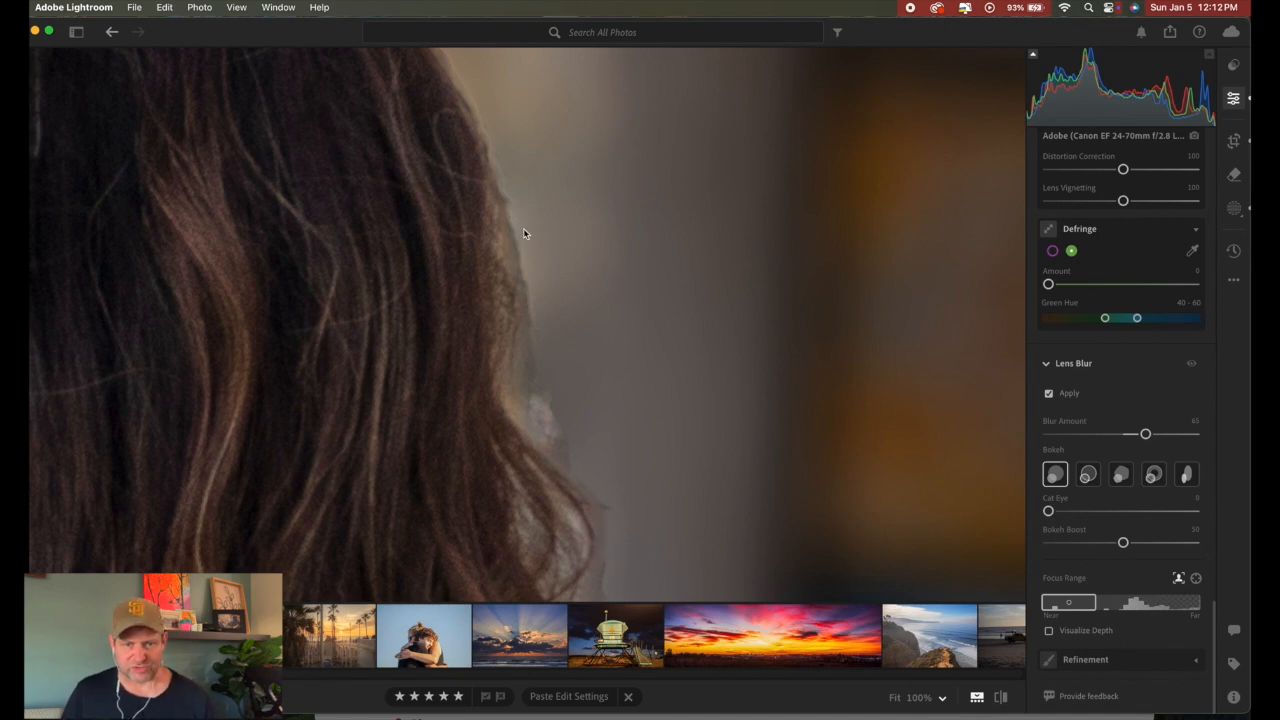
left_click_drag(517, 273, 489, 194)
left_click_drag(512, 290, 506, 169)
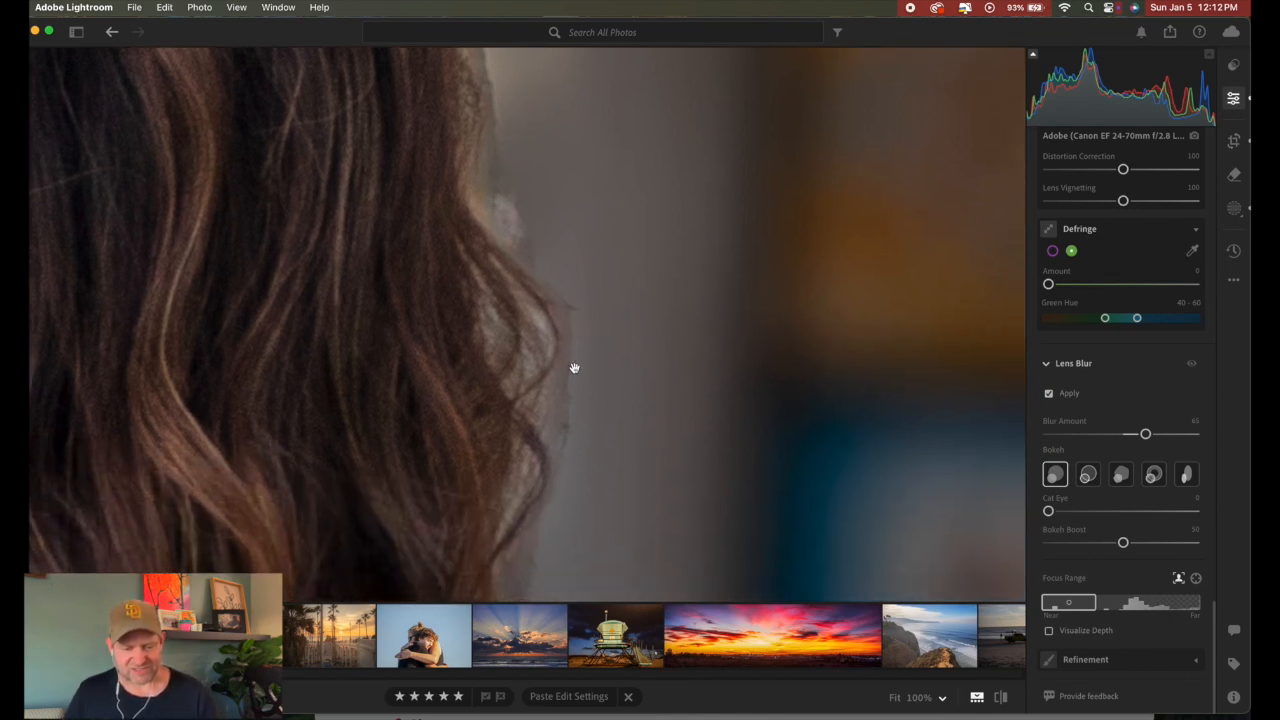
left_click(1091, 435)
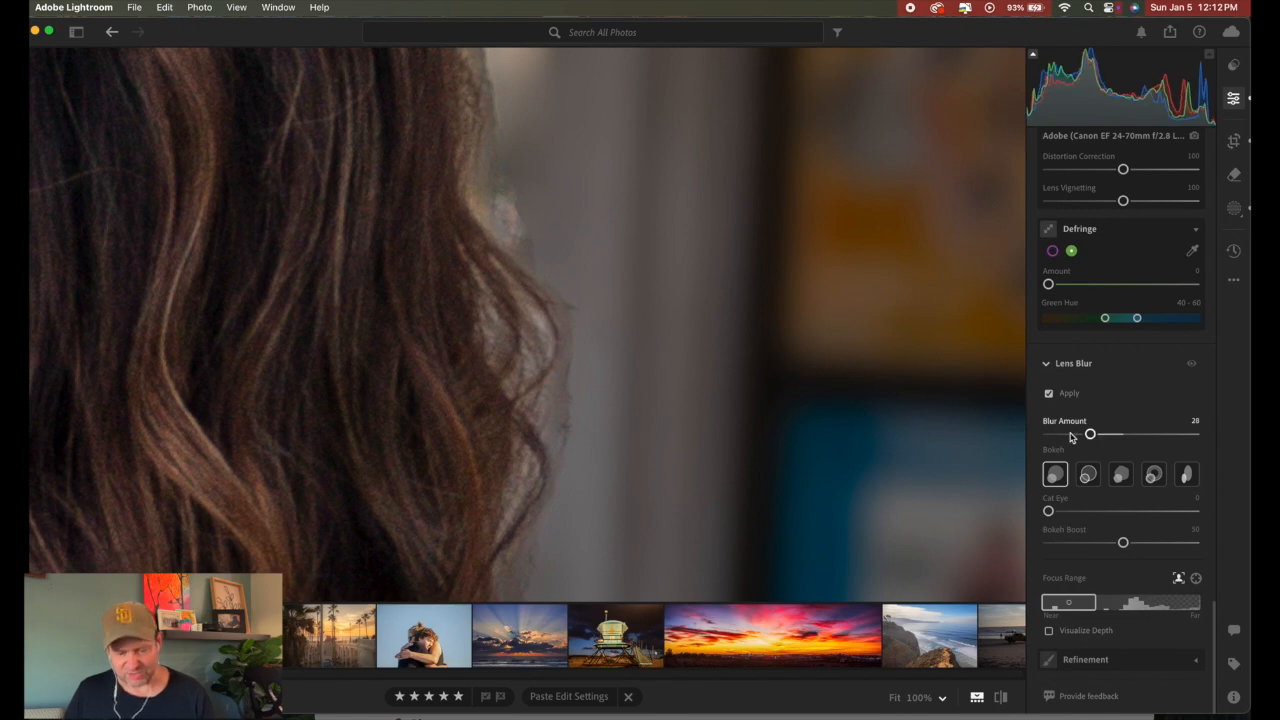
left_click_drag(1088, 437, 1185, 436)
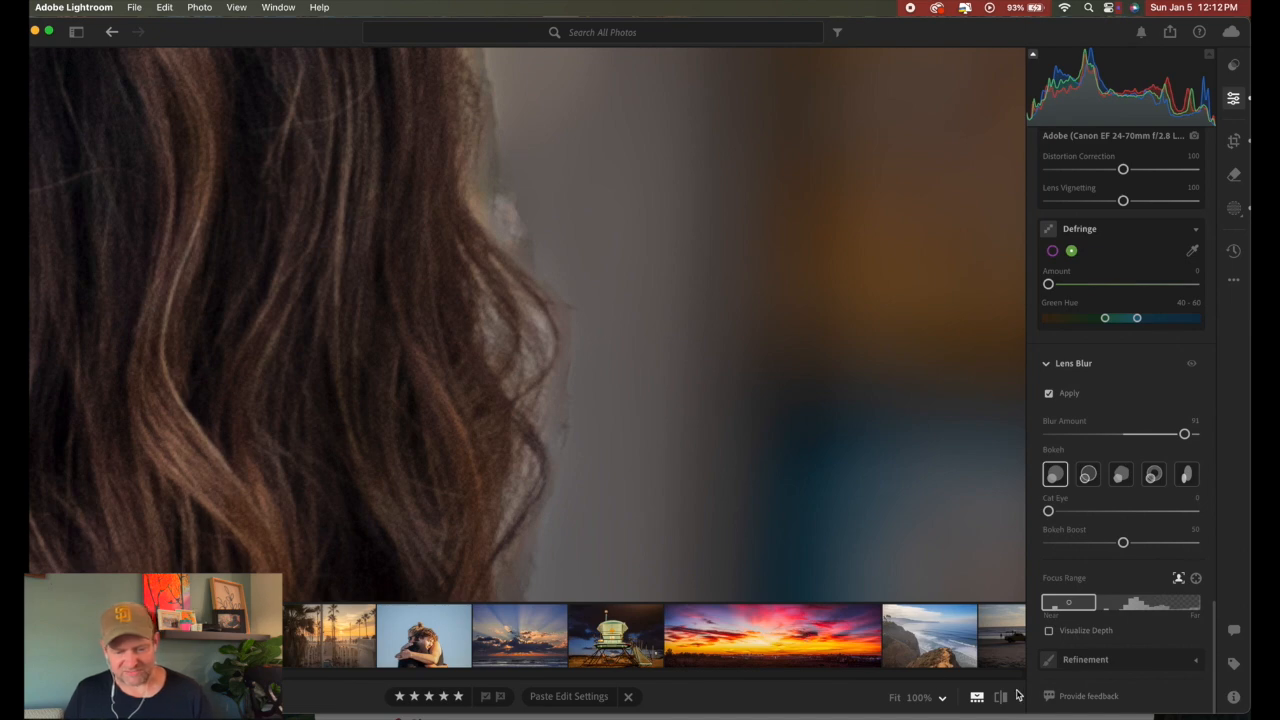
Try the second and third bokeh shapes on the blurred background, and choose the fourth, ring-shaped one.
left_click(1089, 477)
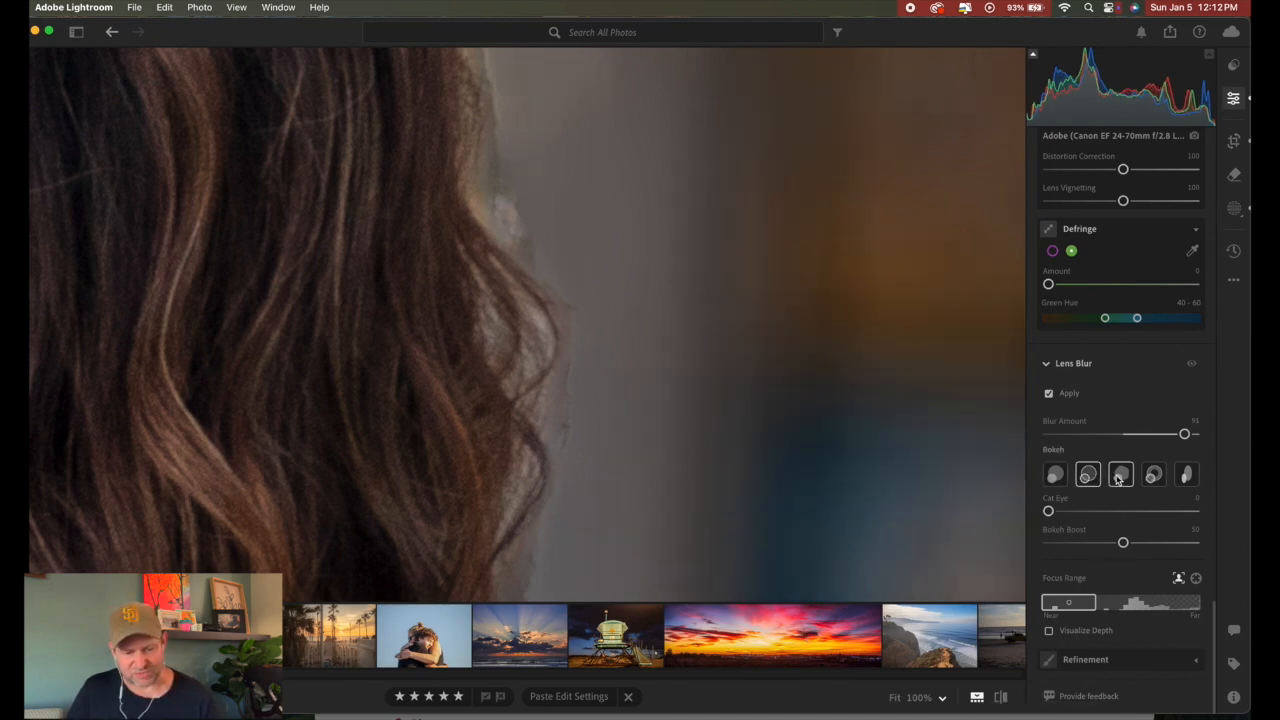
left_click(1119, 478)
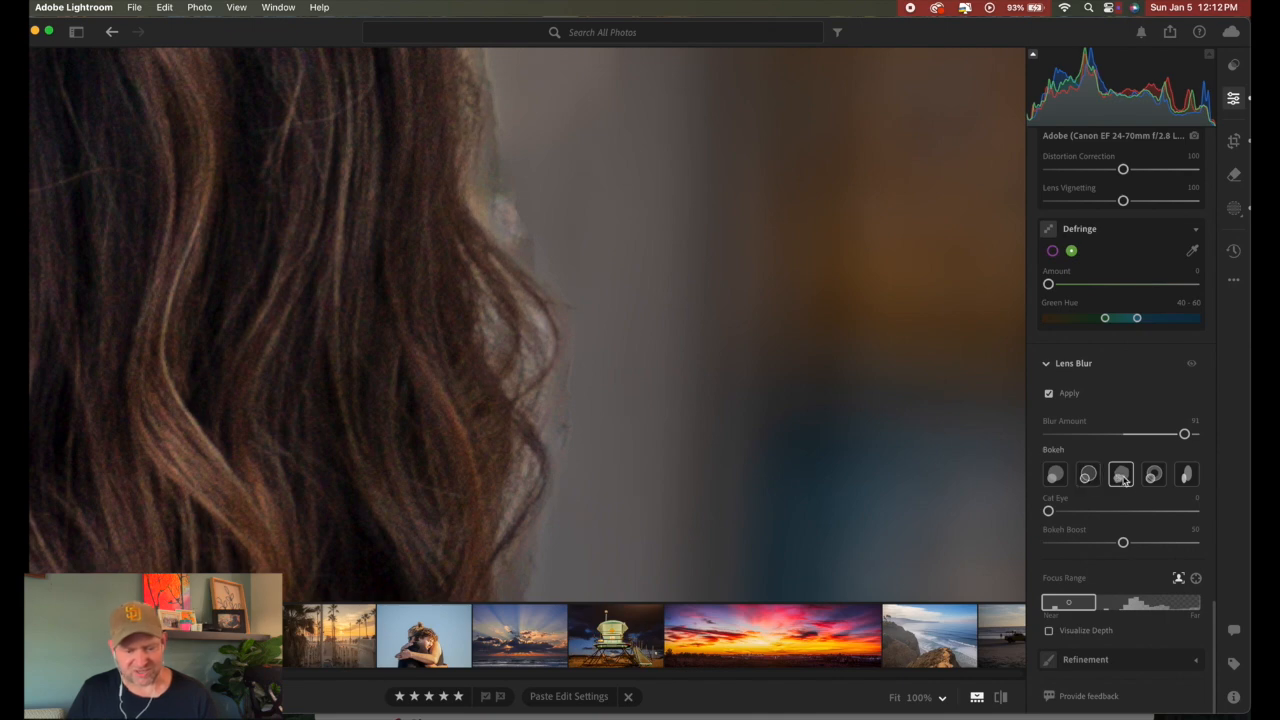
left_click(1152, 478)
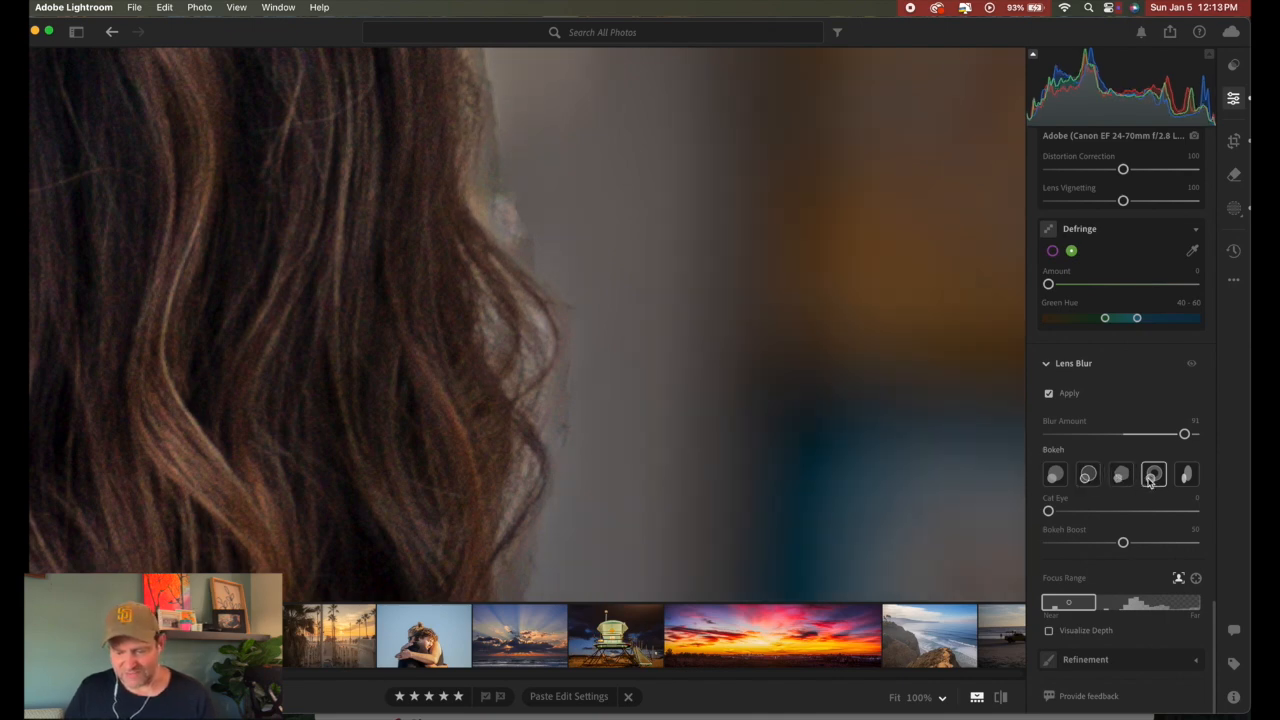
Try different Cat Eye and Bokeh Boost strengths, settling on Cat Eye 12 and Bokeh Boost 10.
left_click(1106, 514)
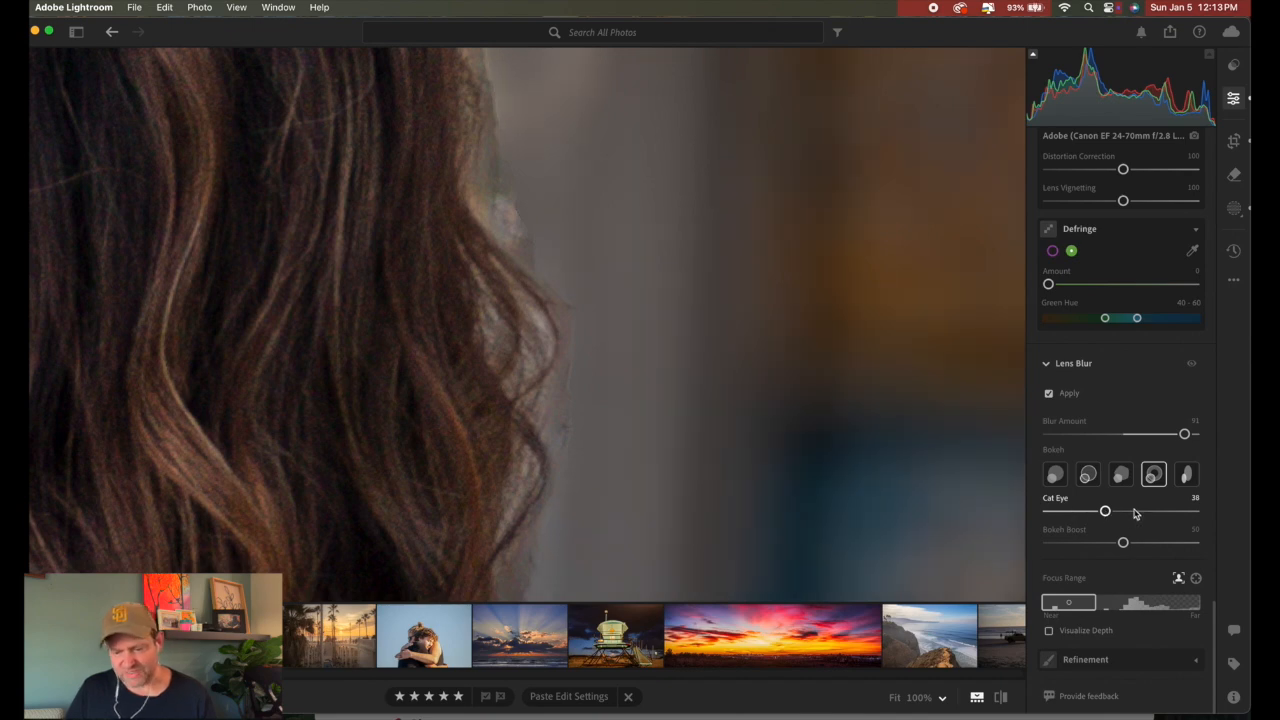
left_click(1135, 513)
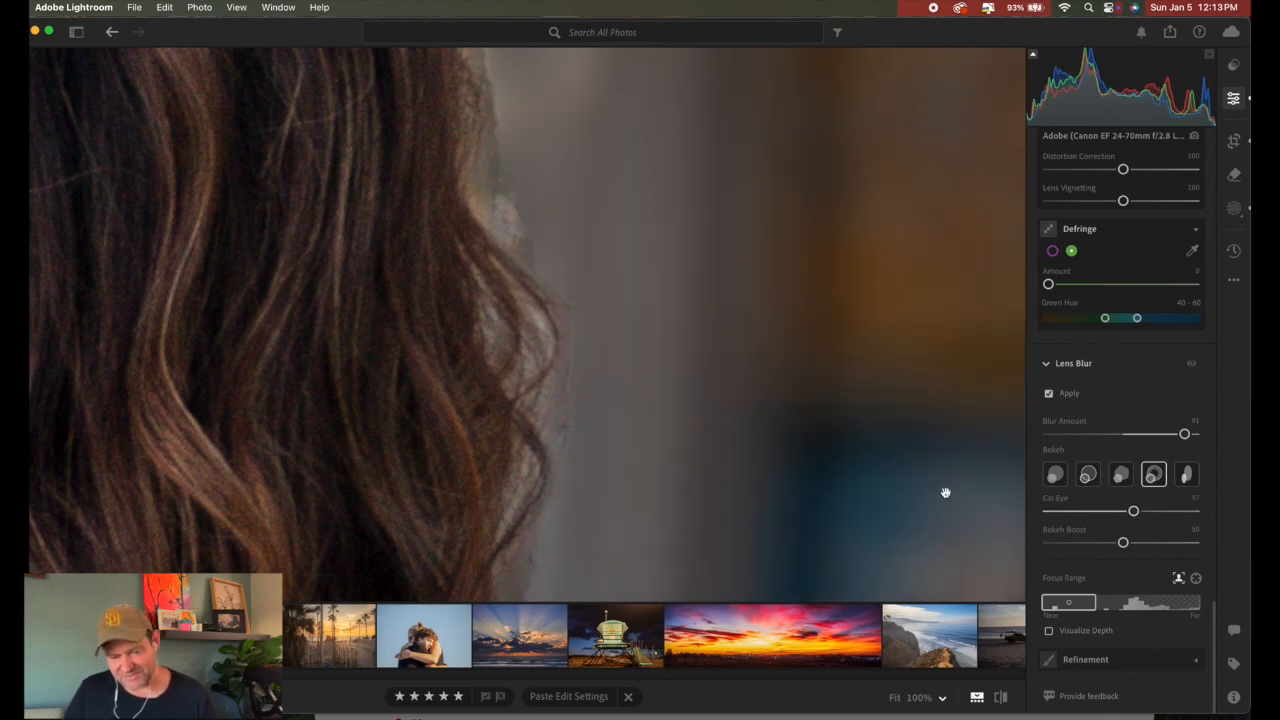
left_click(1064, 512)
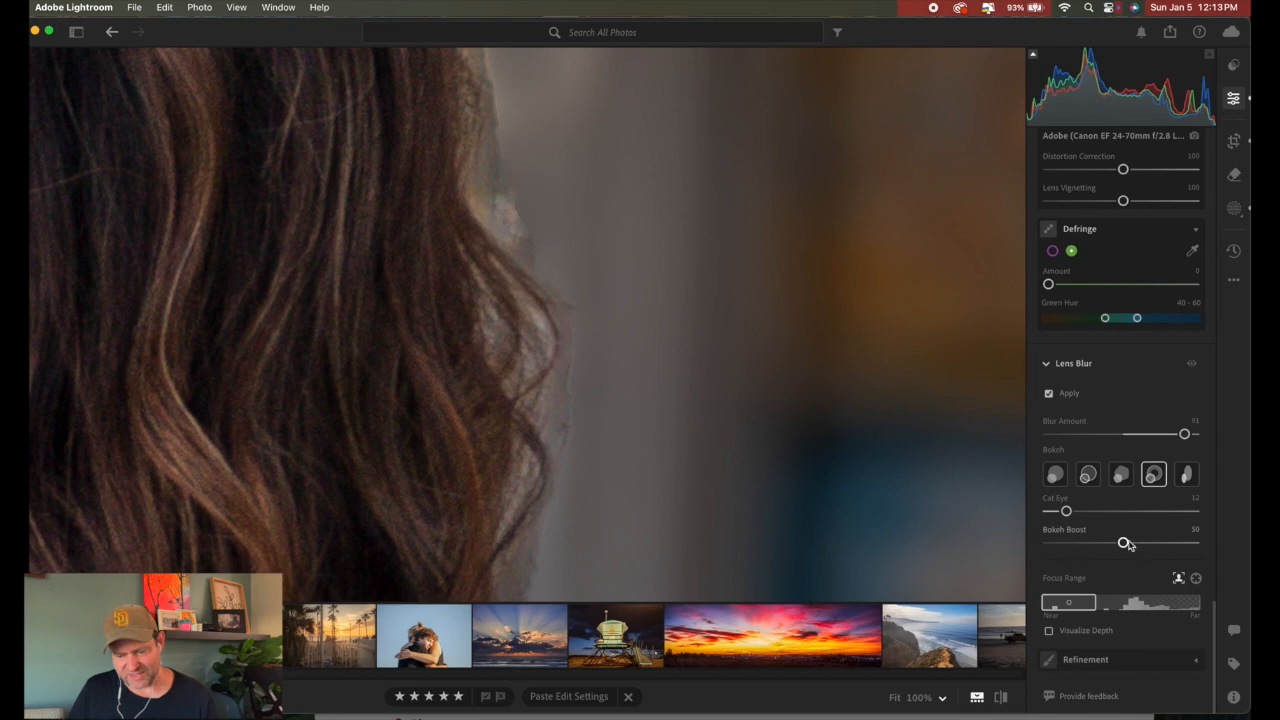
left_click(1169, 545)
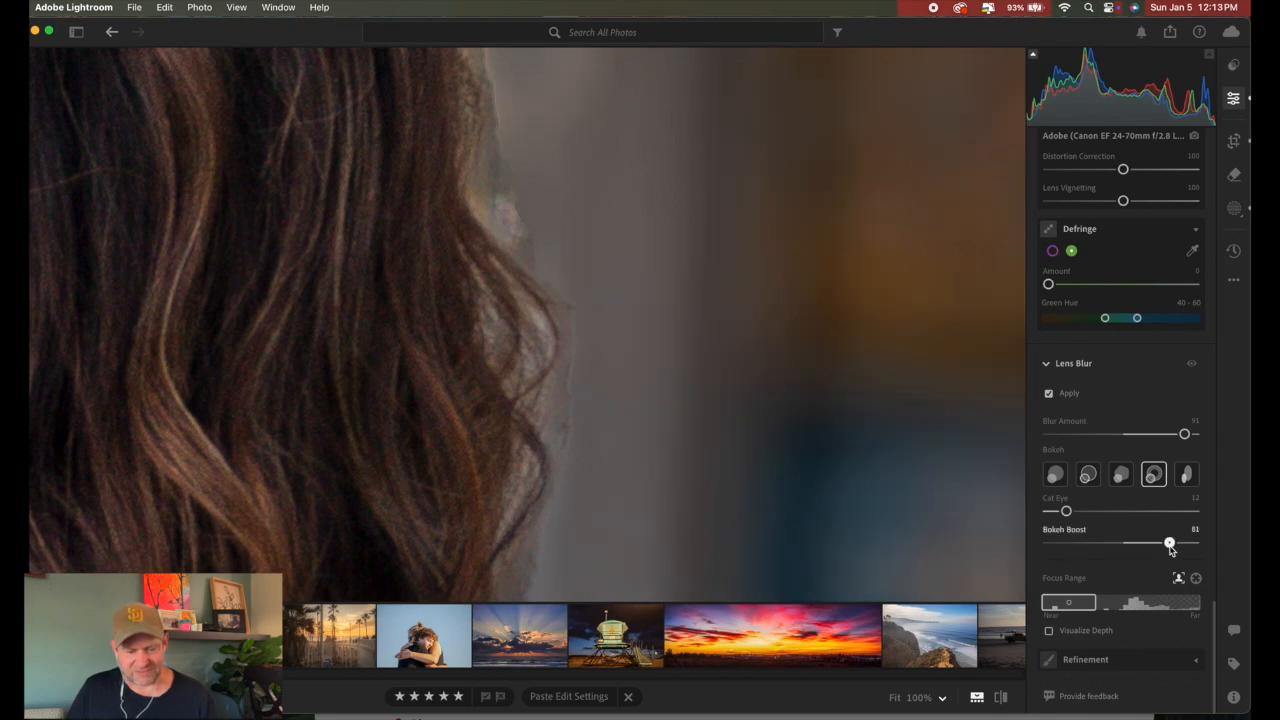
left_click(1065, 542)
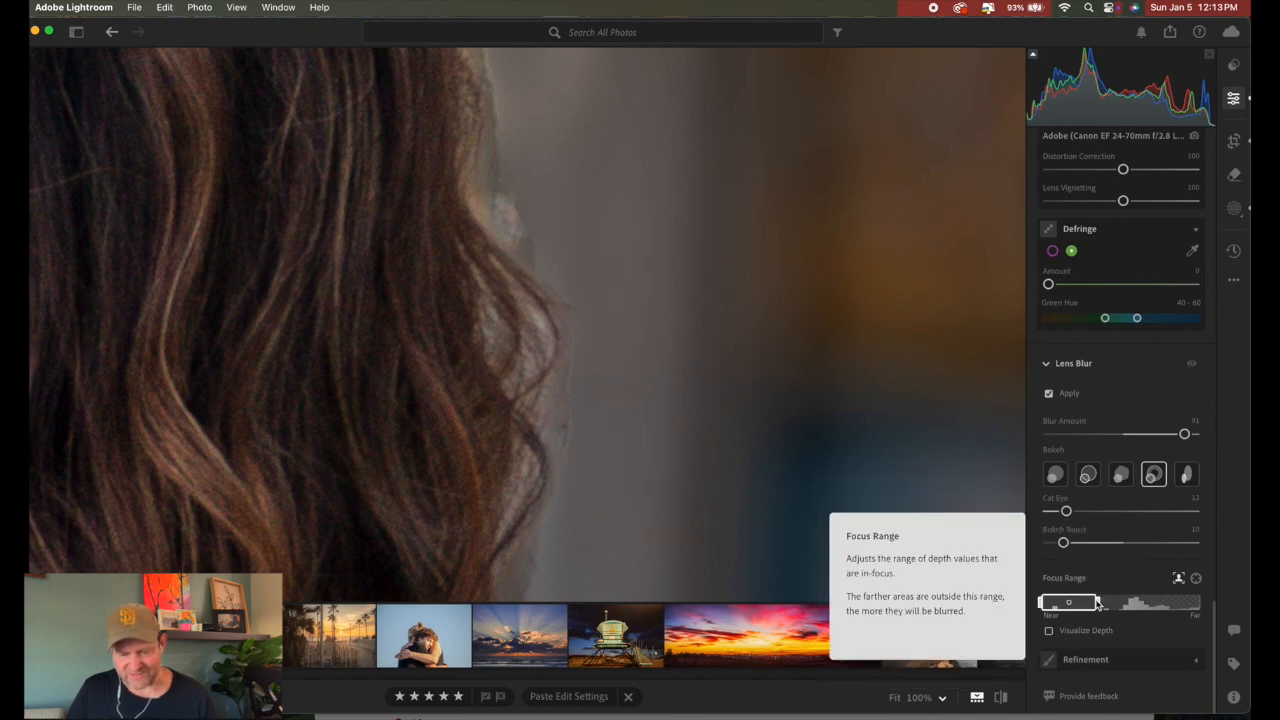
Widen the Lens Blur focus range to cover nearly the full depth, from 0 to about 93.
left_click_drag(1099, 602, 1150, 609)
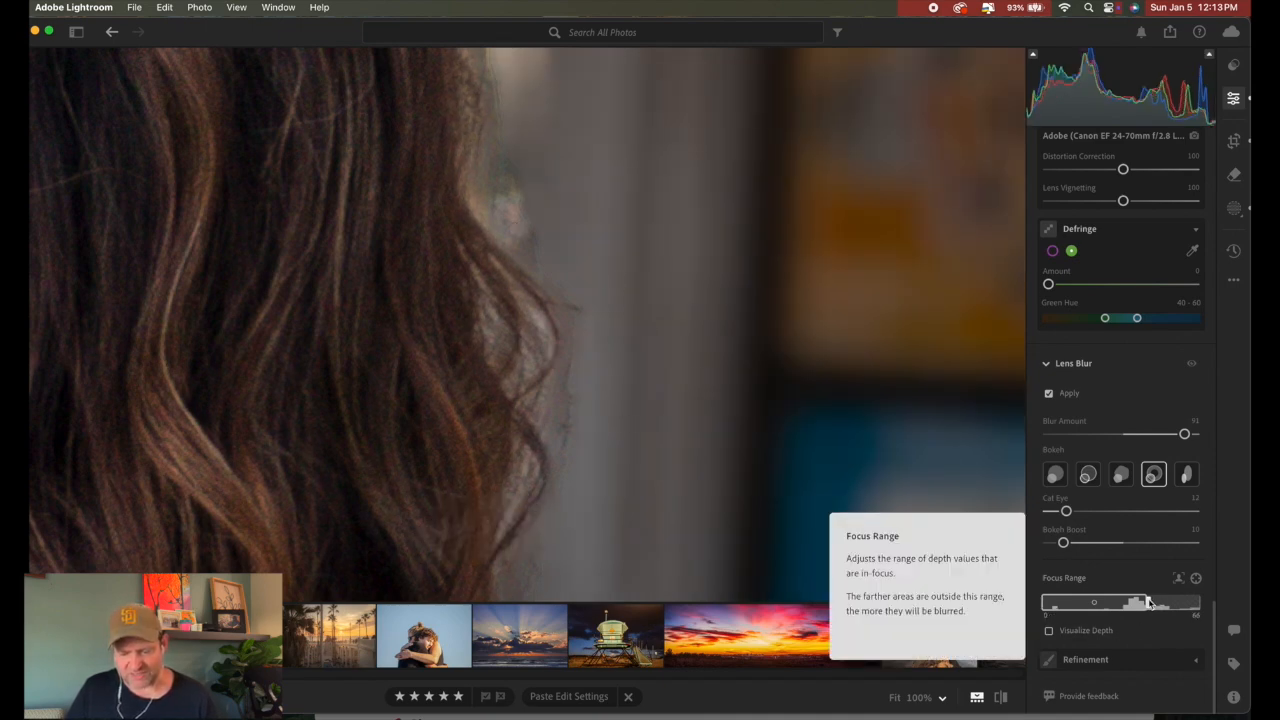
left_click_drag(1148, 602, 1157, 602)
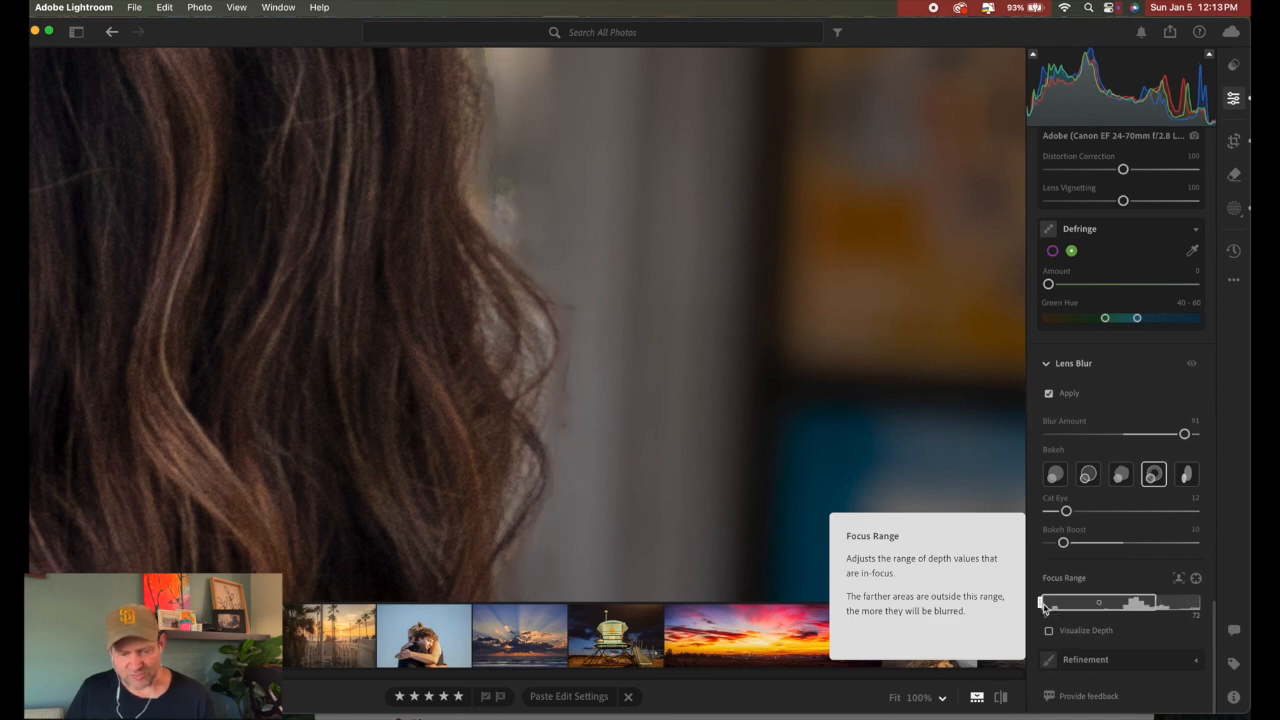
mouse_move(1043, 605)
left_mouse_down()
mouse_move(1086, 607)
mouse_move(1042, 608)
left_mouse_up()
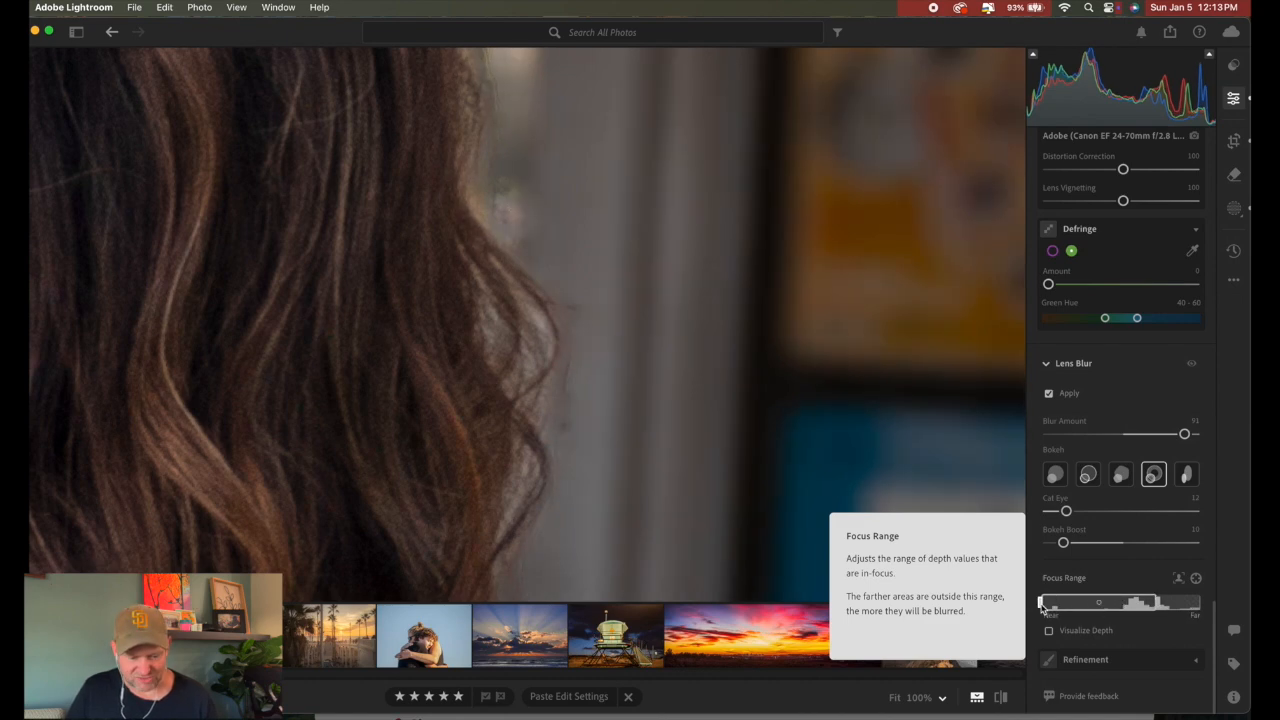
left_click_drag(1158, 604, 1197, 605)
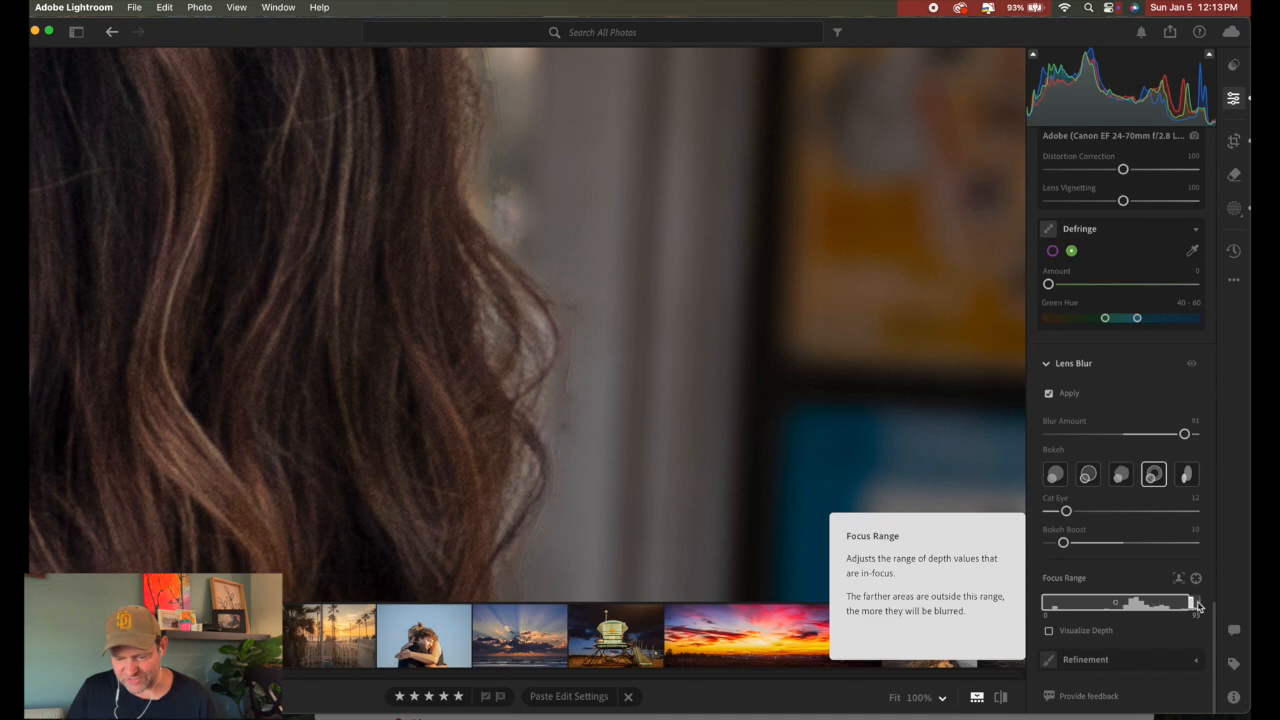